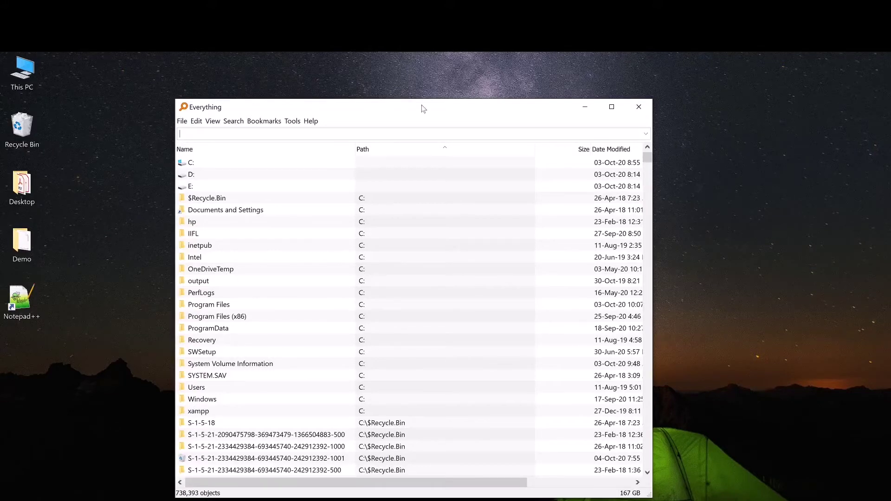
Step: Maximize the search window and add the Extension column to the results list
{"action": "double_click", "coordinate": [422, 110]}
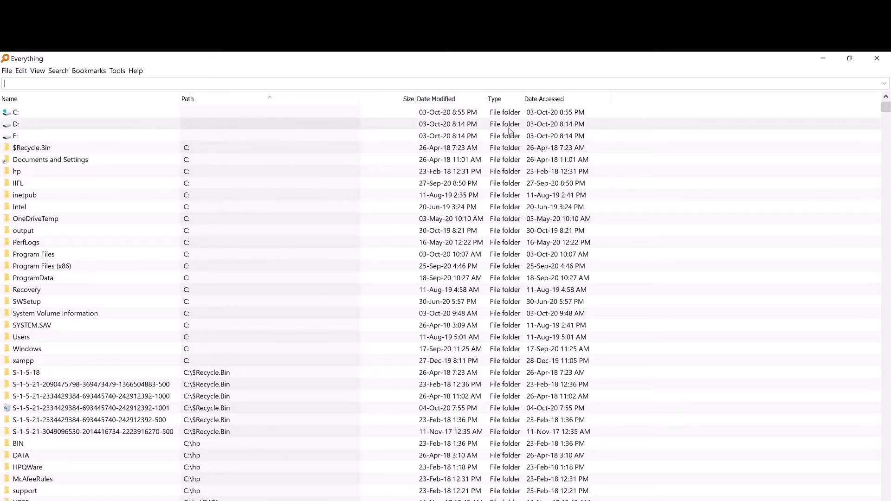
{"action": "right_click", "coordinate": [675, 99]}
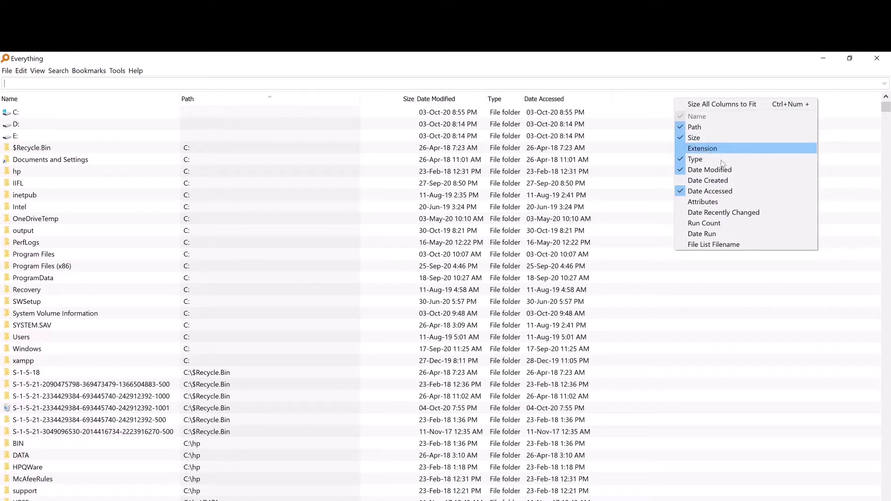
{"action": "left_click", "coordinate": [712, 151]}
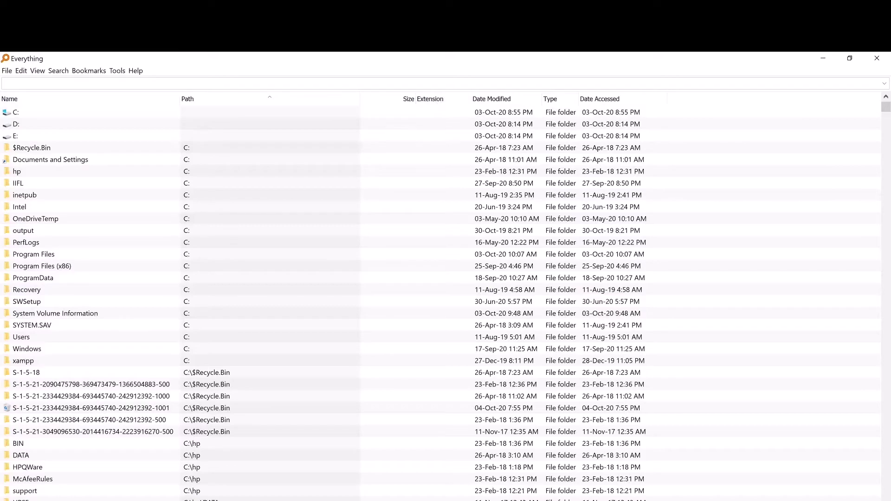
Step: Show the filter selector beside the search box and widen it slightly
{"action": "left_click", "coordinate": [38, 71]}
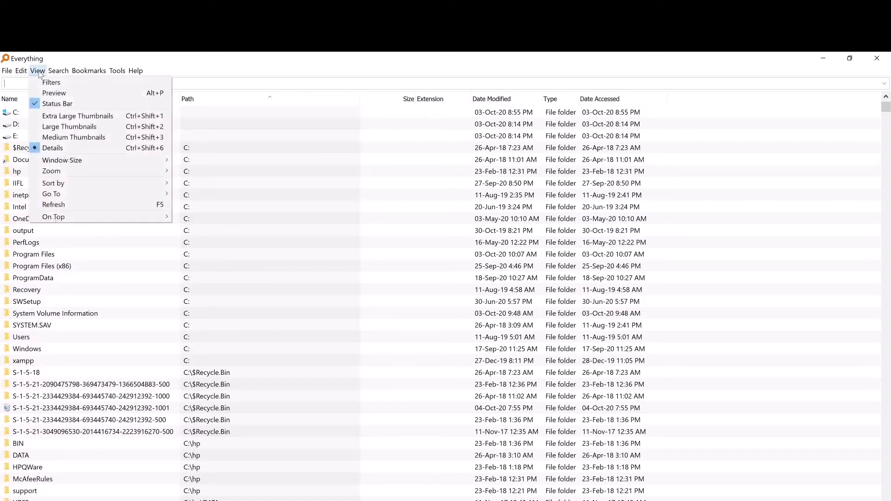
{"action": "left_click", "coordinate": [62, 84]}
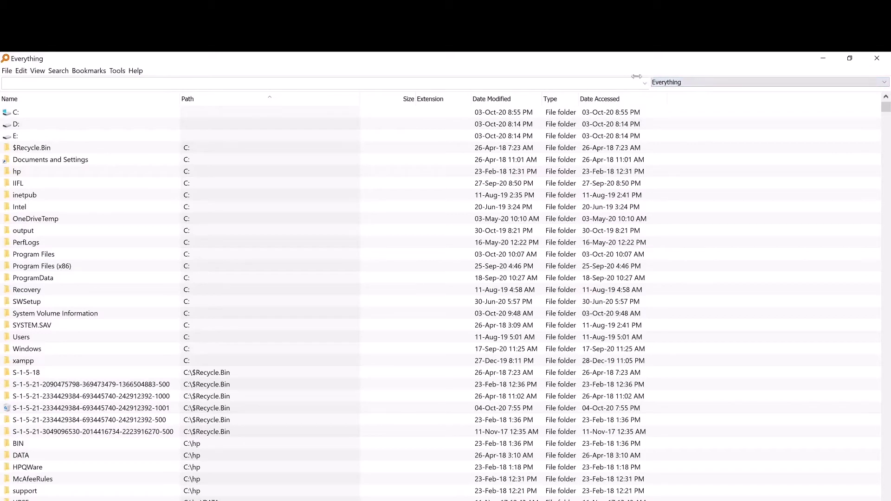
{"action": "left_click_drag", "start_coordinate": [645, 79], "coordinate": [612, 76]}
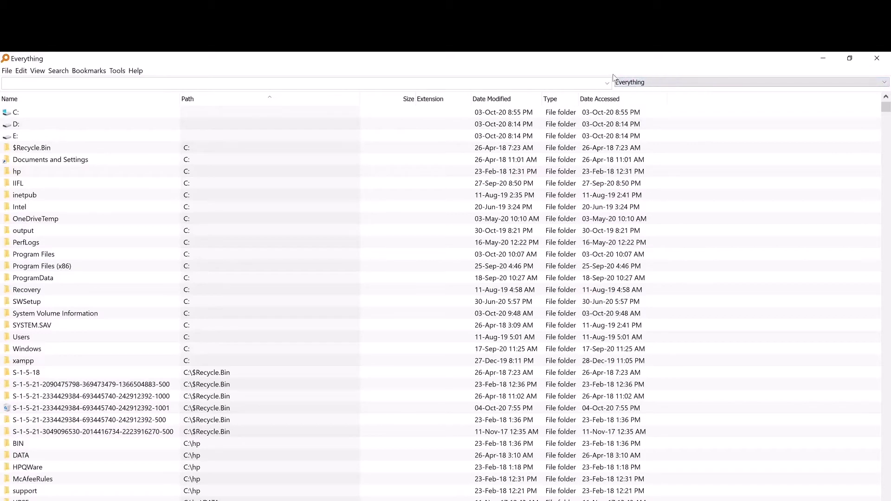
Step: Try the Audio filter on the results, return to Everything, and view the available filters
{"action": "left_click", "coordinate": [700, 86]}
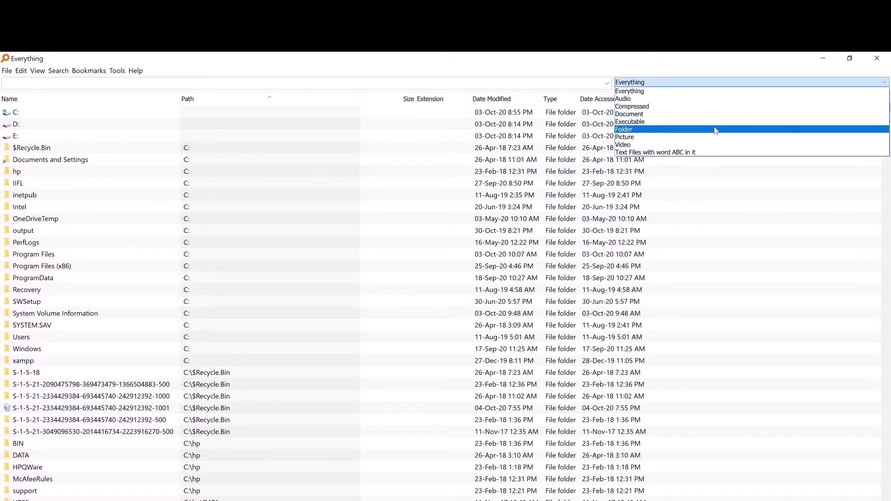
{"action": "left_click", "coordinate": [708, 92]}
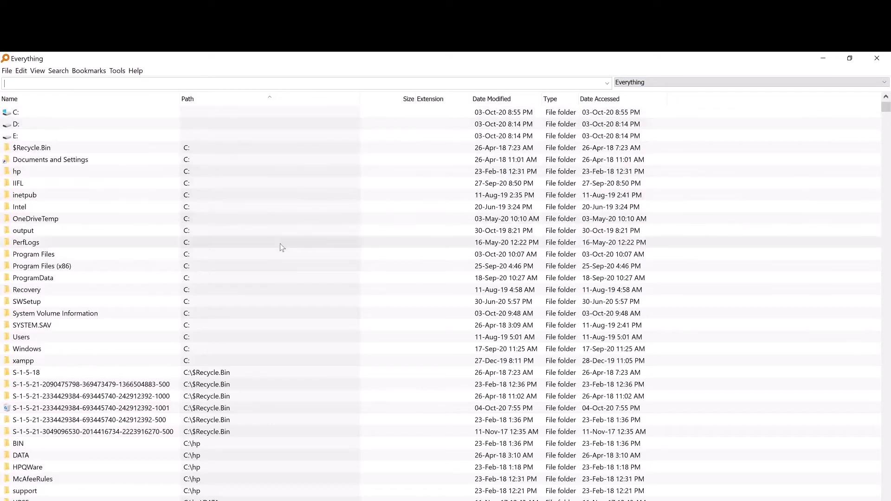
{"action": "scroll", "coordinate": [682, 80], "scroll_direction": "down", "scroll_amount": 1}
{"action": "left_click", "coordinate": [682, 79]}
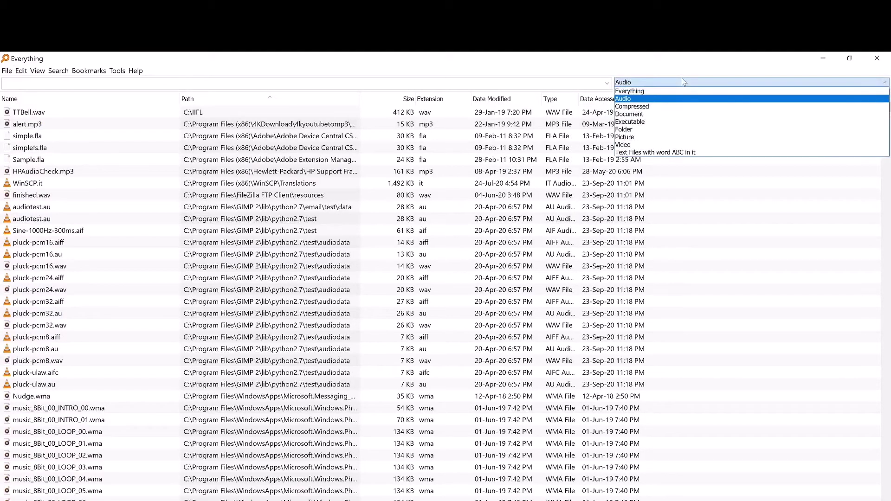
{"action": "left_click", "coordinate": [663, 93]}
{"action": "left_click", "coordinate": [651, 82]}
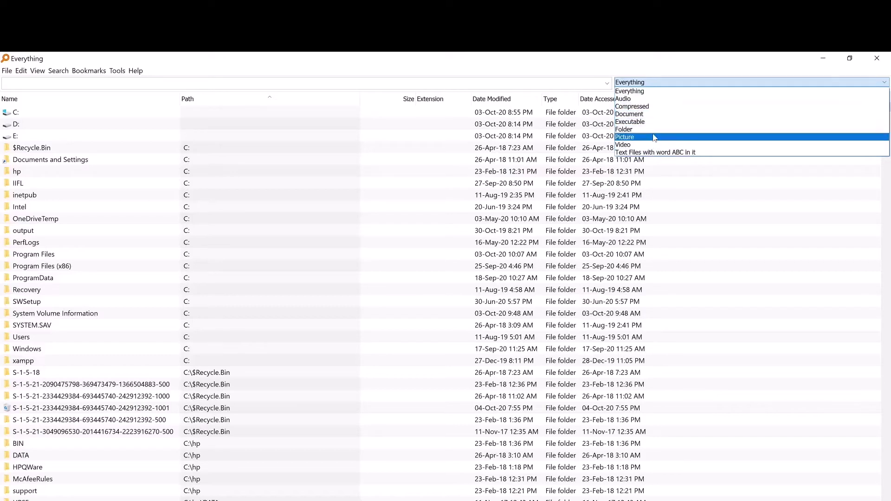
Step: Add a custom filter named "New Filter for Images with 50 in it" with case matching enabled
{"action": "left_click", "coordinate": [58, 71]}
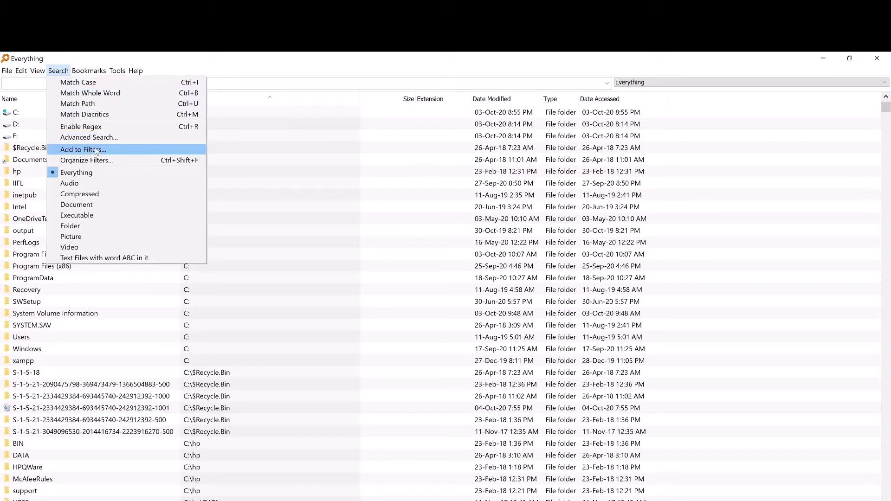
{"action": "left_click", "coordinate": [89, 150]}
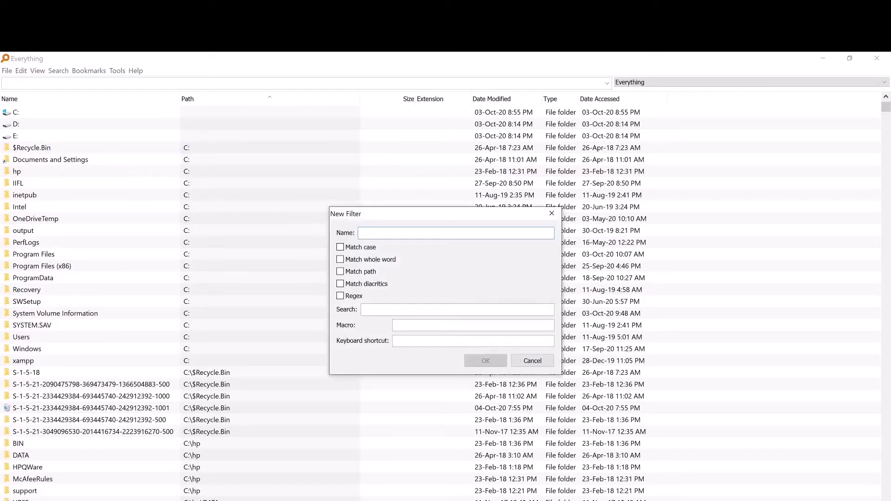
{"action": "type", "text": "New Filt"}
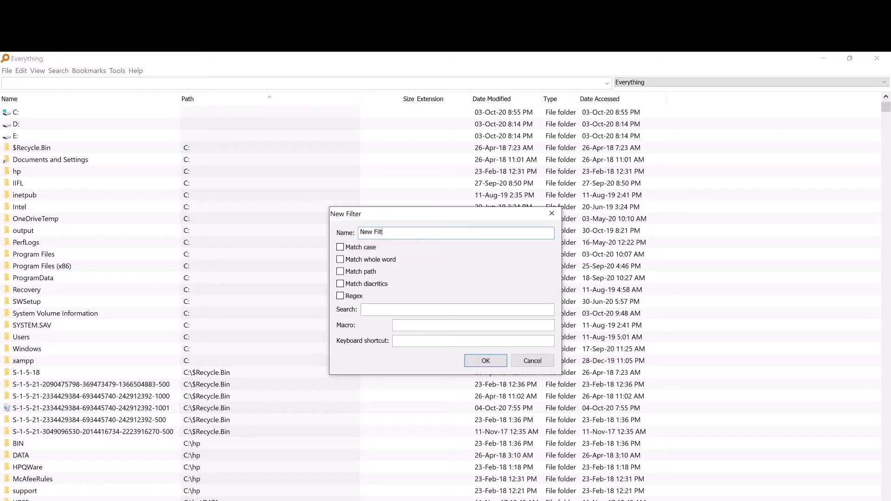
{"action": "type", "text": "er for Images with 50 in it"}
{"action": "left_click", "coordinate": [350, 250]}
Step: Set the new filter's search text to *50*.jpg and save the filter changes
{"action": "left_click", "coordinate": [418, 325]}
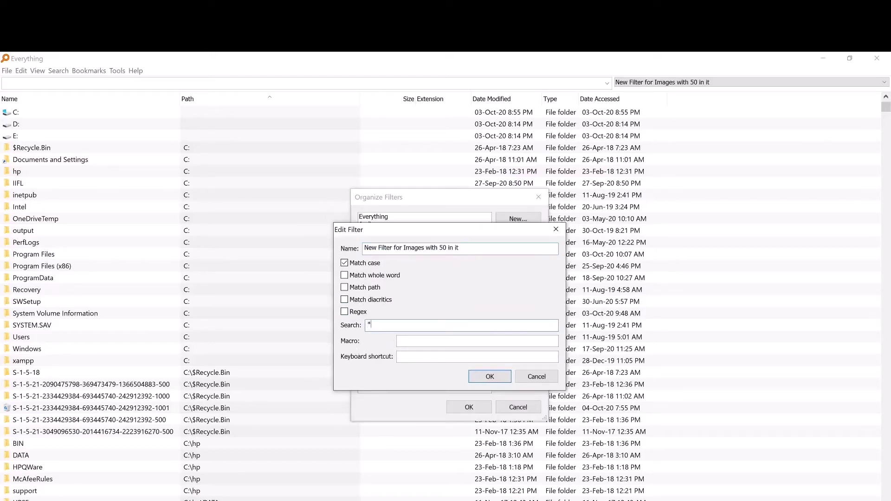
{"action": "type", "text": "50*"}
{"action": "left_click_drag", "start_coordinate": [379, 325], "coordinate": [358, 333]}
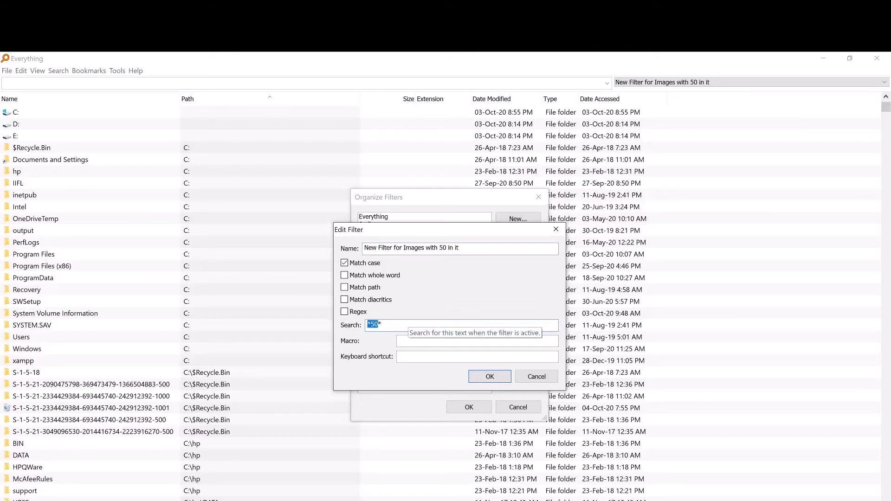
{"action": "left_click", "coordinate": [382, 325]}
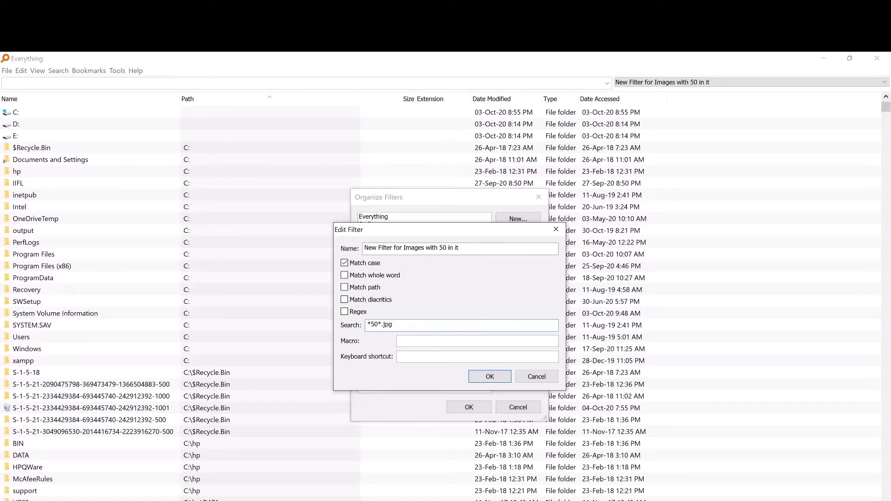
{"action": "left_click", "coordinate": [490, 376]}
{"action": "left_click", "coordinate": [469, 407]}
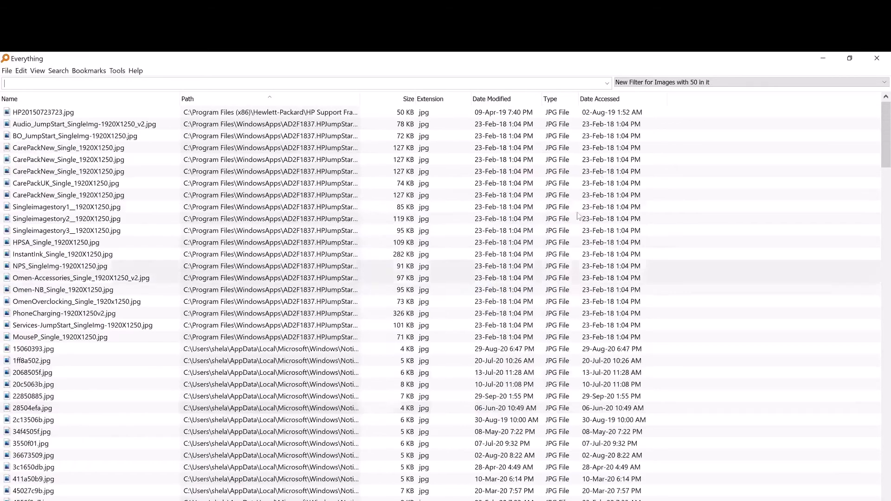
Step: Switch the results to the Document filter and back to Everything
{"action": "left_click", "coordinate": [646, 83]}
{"action": "left_click", "coordinate": [661, 112]}
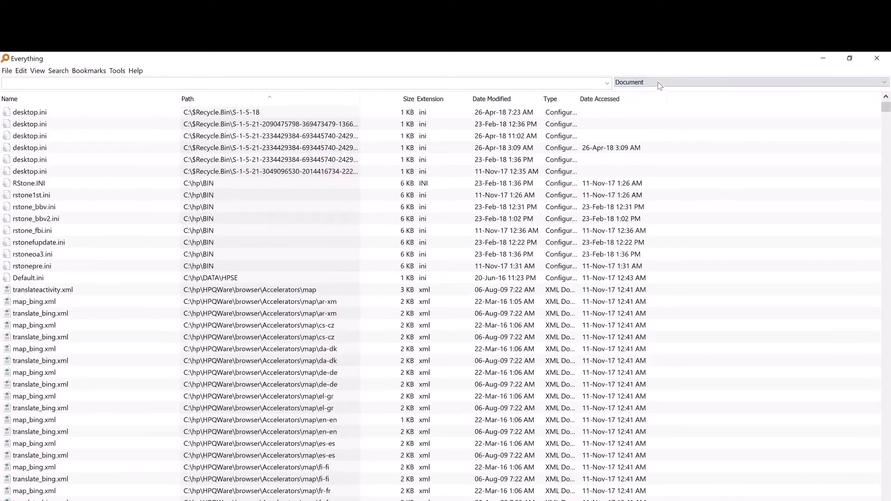
{"action": "left_click", "coordinate": [660, 83]}
{"action": "left_click", "coordinate": [663, 93]}
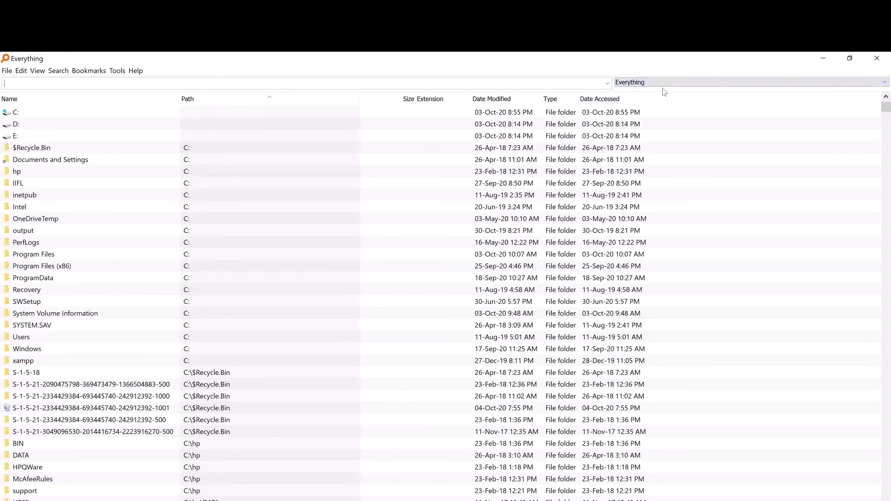
Step: Apply "New Filter for Images with 50 in it", review the listed file names, and reset the filter to Everything
{"action": "left_click", "coordinate": [662, 79]}
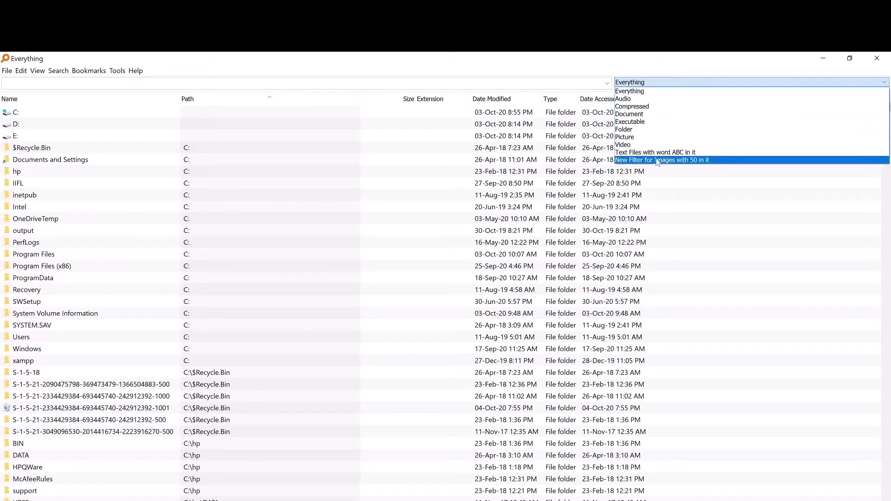
{"action": "left_click", "coordinate": [662, 160]}
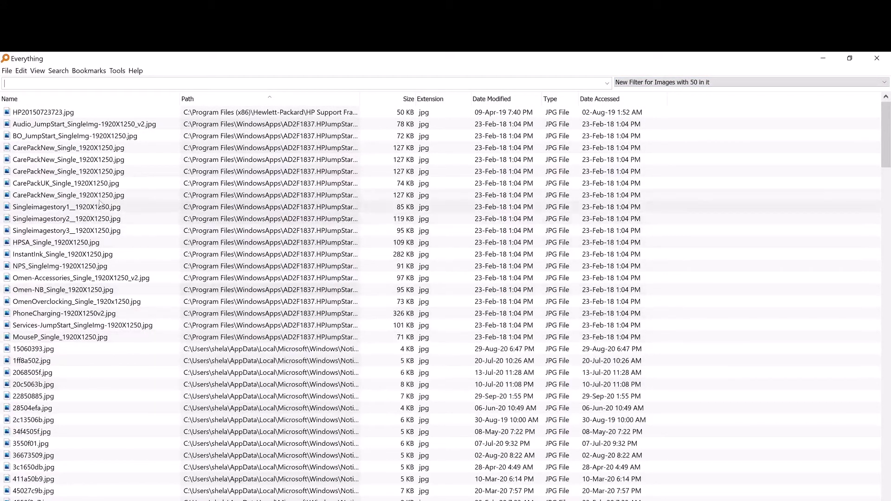
{"action": "mouse_move", "coordinate": [106, 197]}
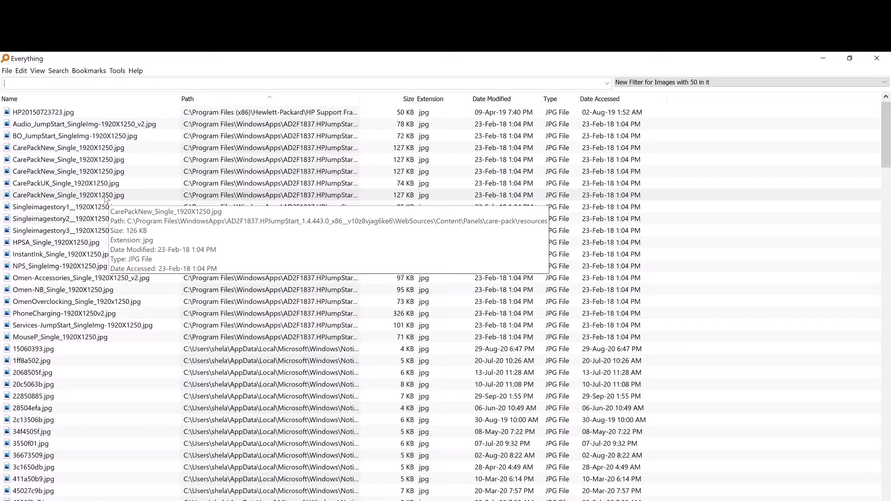
{"action": "scroll", "coordinate": [120, 334], "scroll_direction": "down", "scroll_amount": 20}
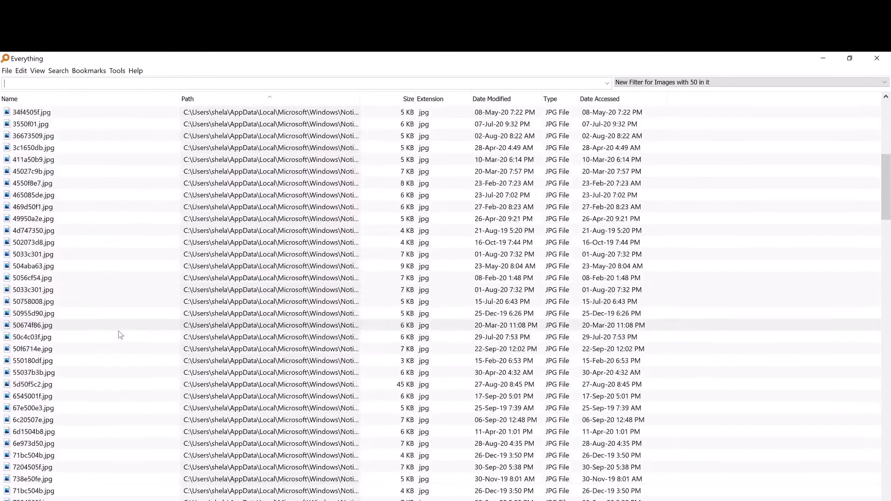
{"action": "left_click", "coordinate": [629, 85]}
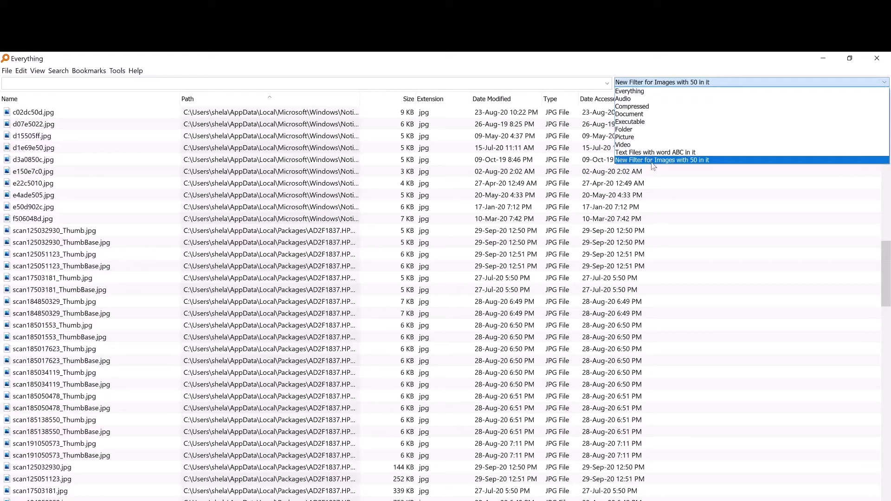
{"action": "left_click", "coordinate": [375, 85]}
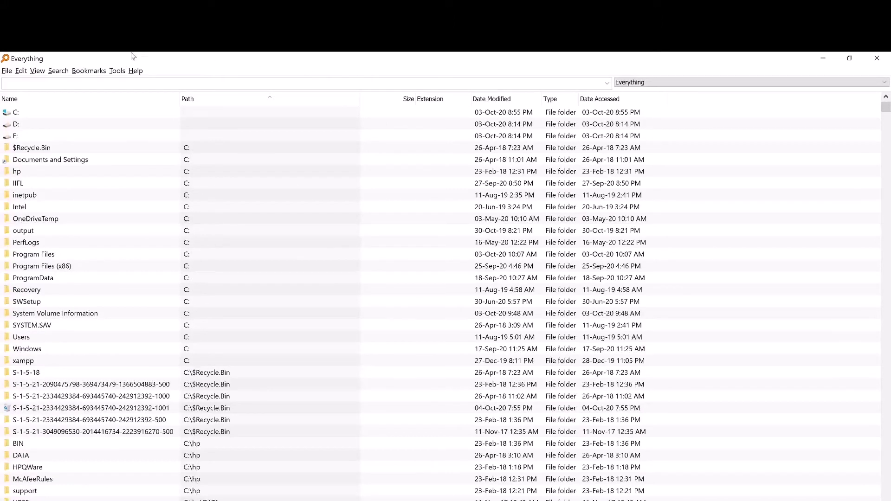
{"action": "left_click", "coordinate": [93, 72]}
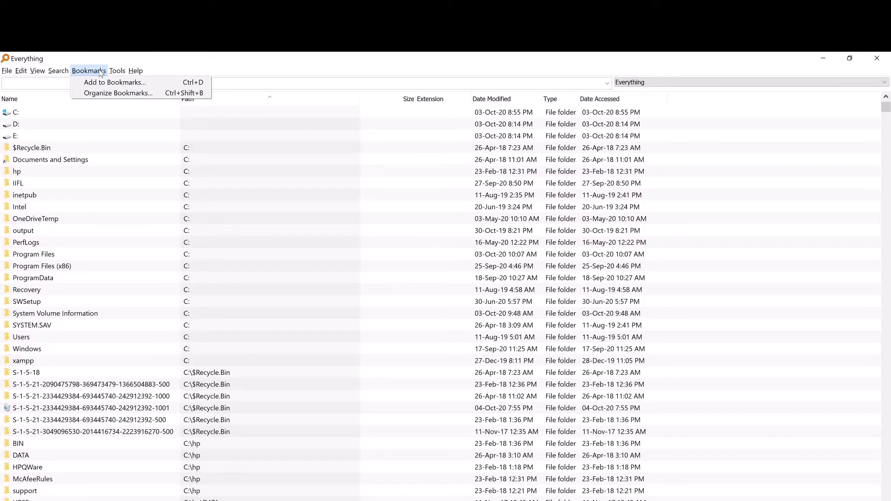
{"action": "left_click", "coordinate": [253, 57]}
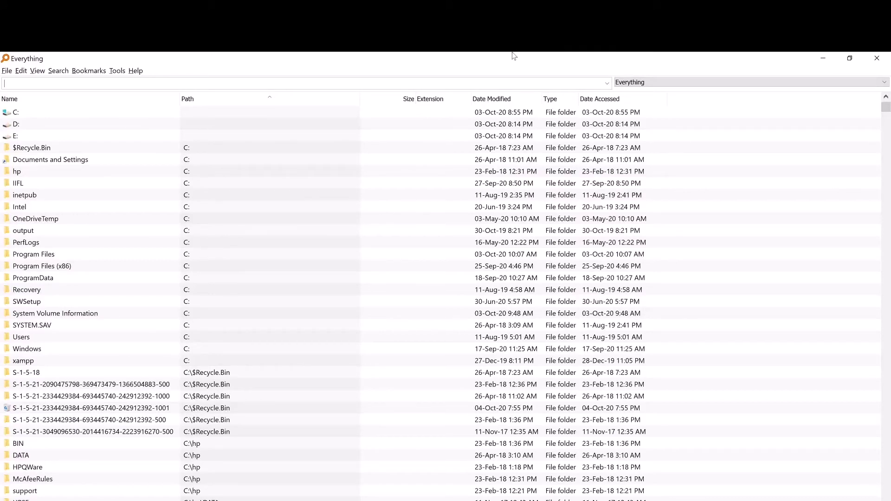
Step: Apply "New Filter for Images with 50 in it" and search within it for *image*
{"action": "left_click", "coordinate": [650, 83]}
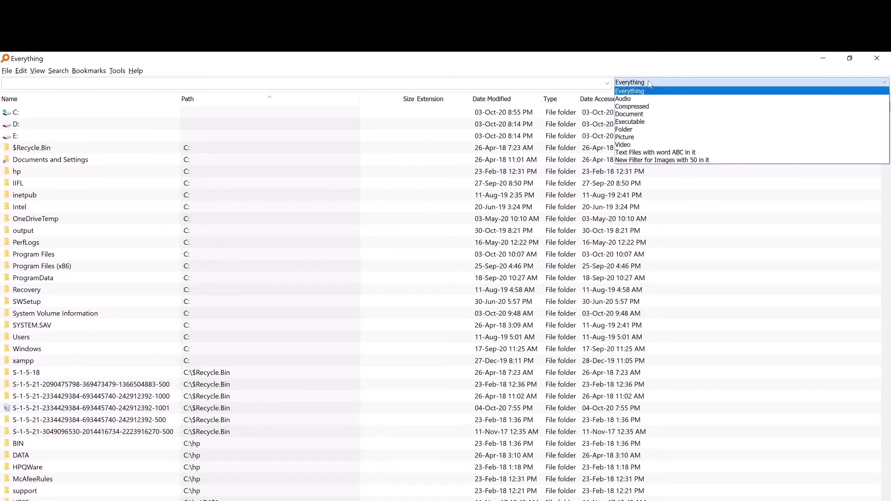
{"action": "left_click", "coordinate": [661, 160]}
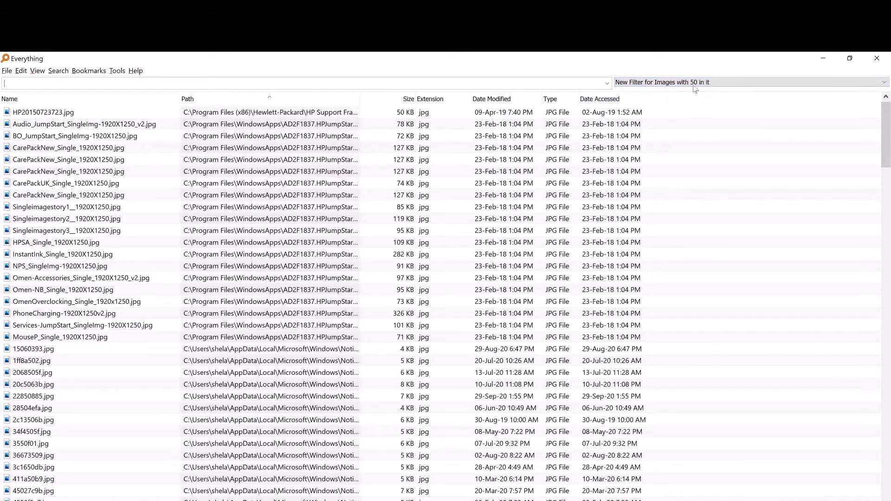
{"action": "left_click", "coordinate": [100, 84]}
{"action": "type", "text": "*image"}
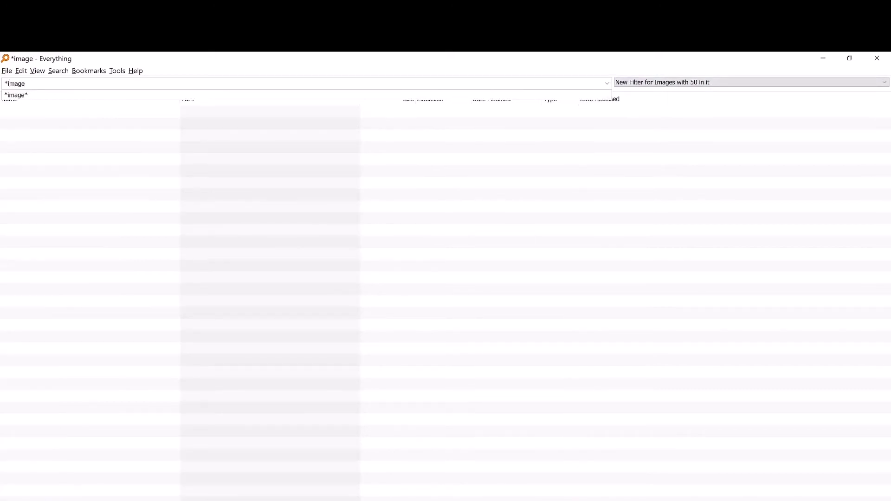
{"action": "type", "text": "*"}
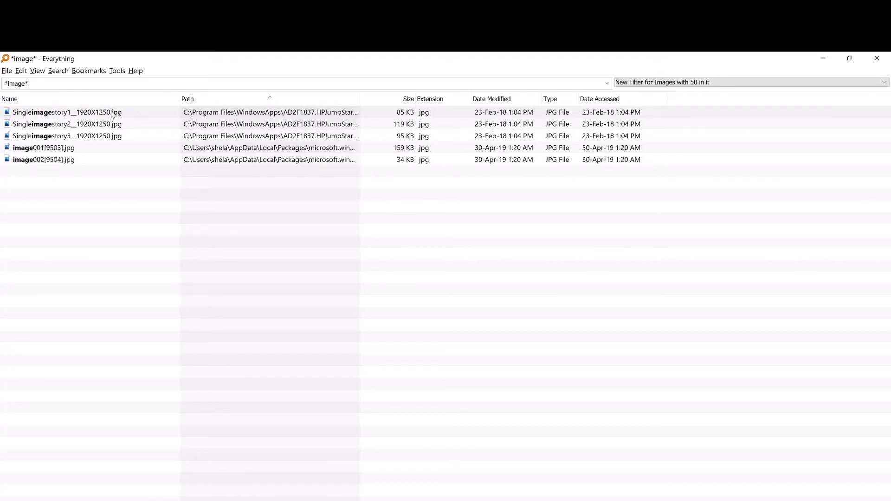
{"action": "mouse_move", "coordinate": [118, 116]}
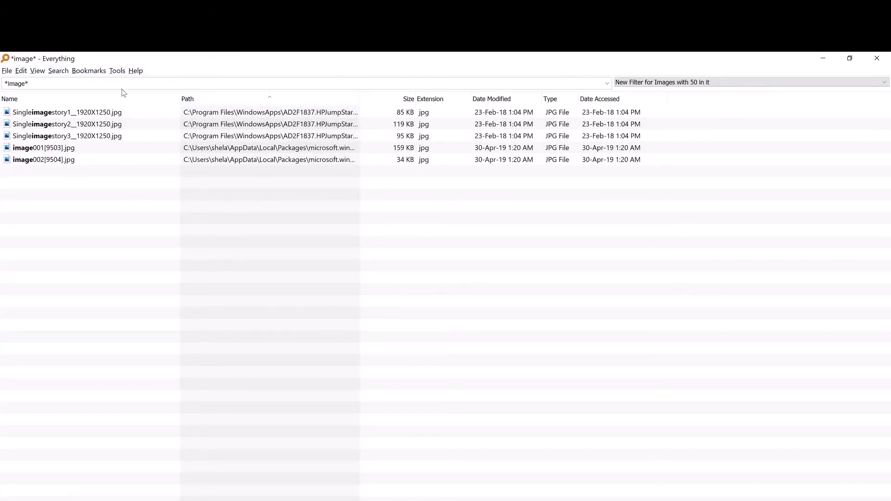
Step: Bookmark the current *image* search with its filter, assigning Ctrl+A as the bookmark's keyboard shortcut
{"action": "left_click", "coordinate": [88, 72]}
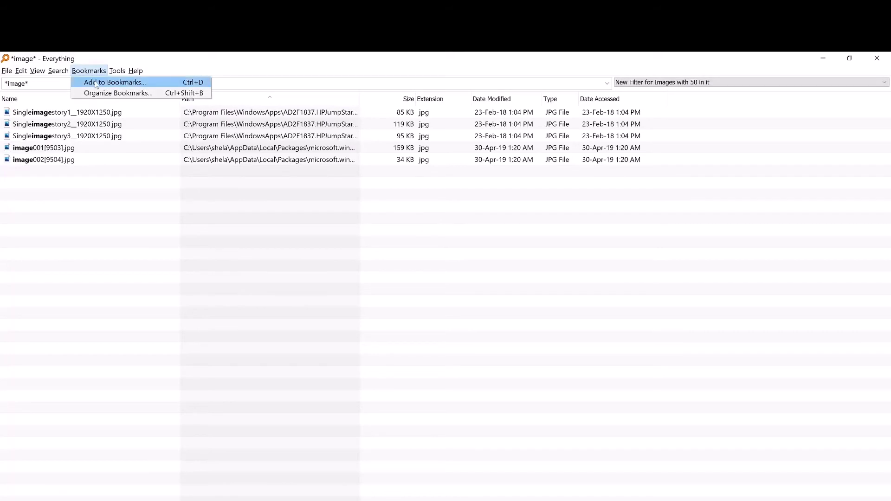
{"action": "left_click", "coordinate": [96, 83]}
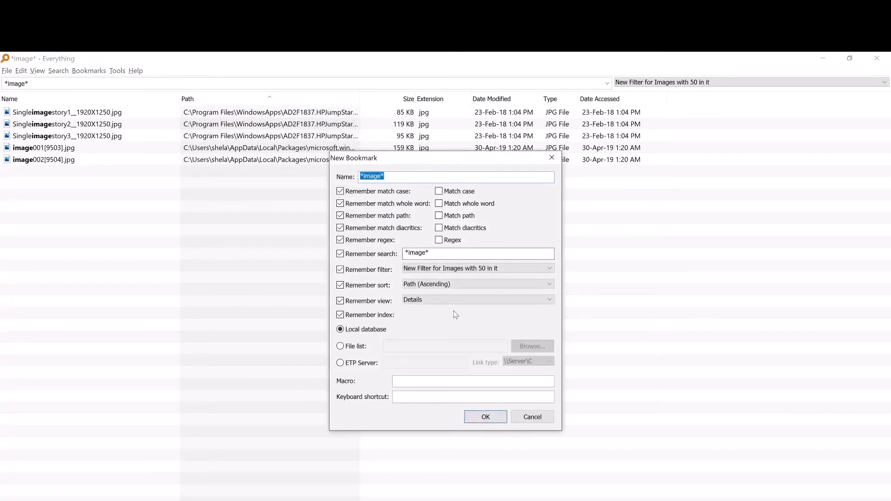
{"action": "left_click", "coordinate": [403, 397]}
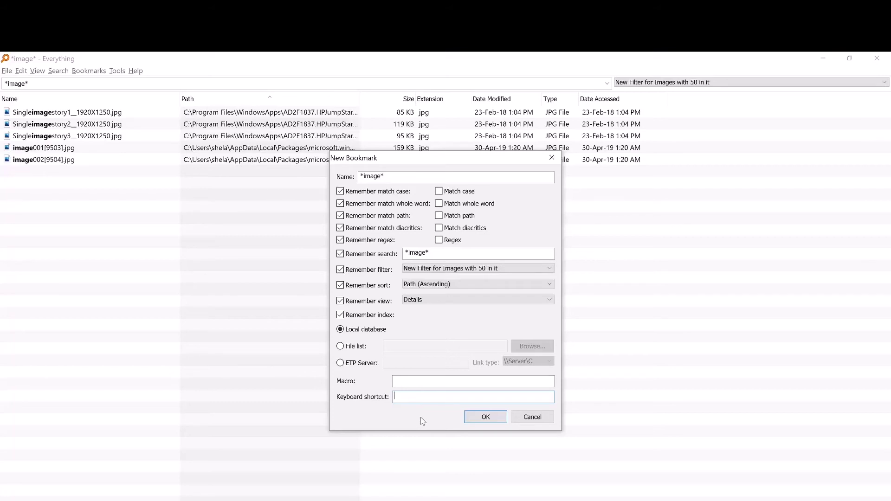
{"action": "key", "text": "ctrl+a"}
{"action": "left_click", "coordinate": [484, 419]}
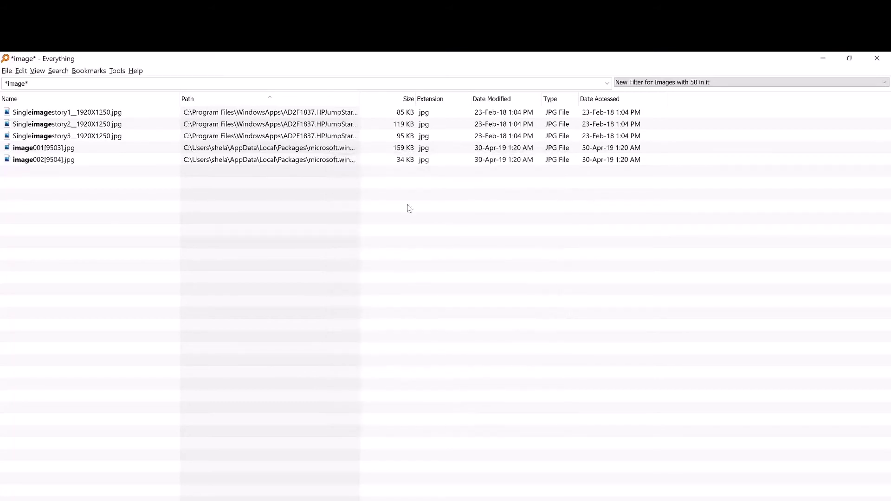
Step: Clear the *image* search text and reset the filter to Everything
{"action": "key", "text": "ctrl+a"}
{"action": "key", "text": "BackSpace"}
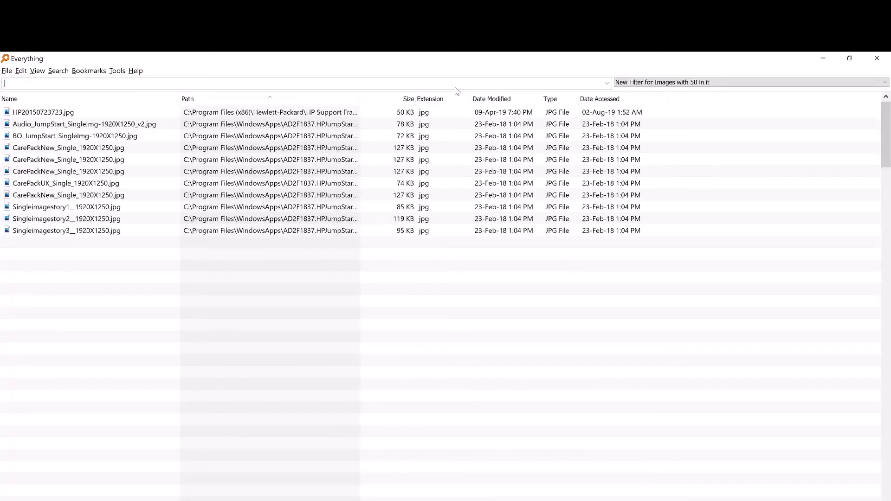
{"action": "left_click", "coordinate": [719, 86]}
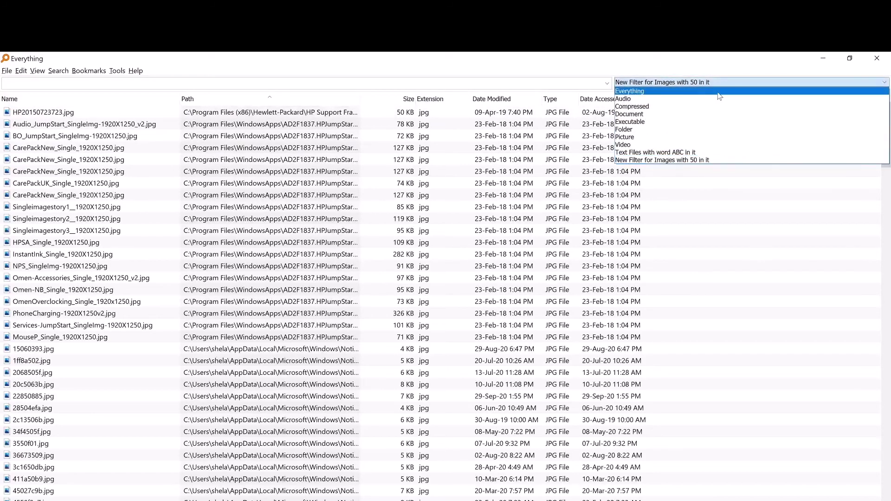
{"action": "left_click", "coordinate": [719, 92]}
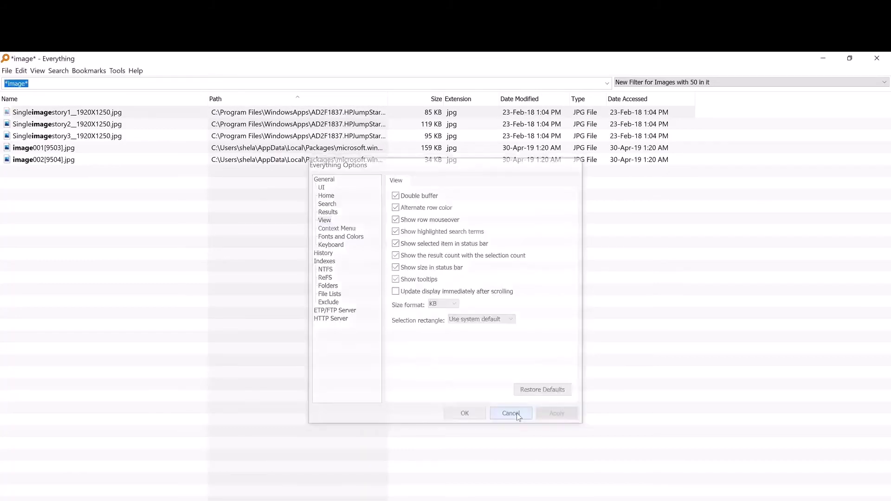
Step: Dismiss the options without saving and return from the bookmarked *image* search to an empty search with the Everything filter
{"action": "left_click", "coordinate": [513, 413]}
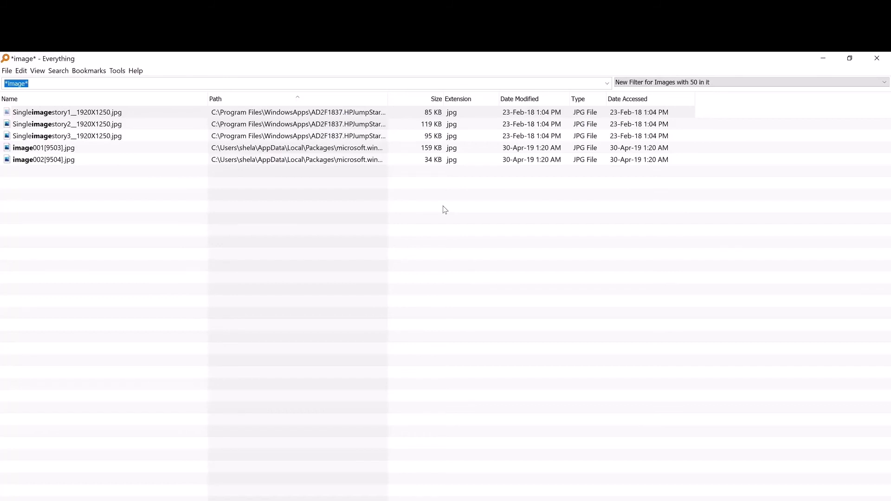
{"action": "key", "text": "BackSpace"}
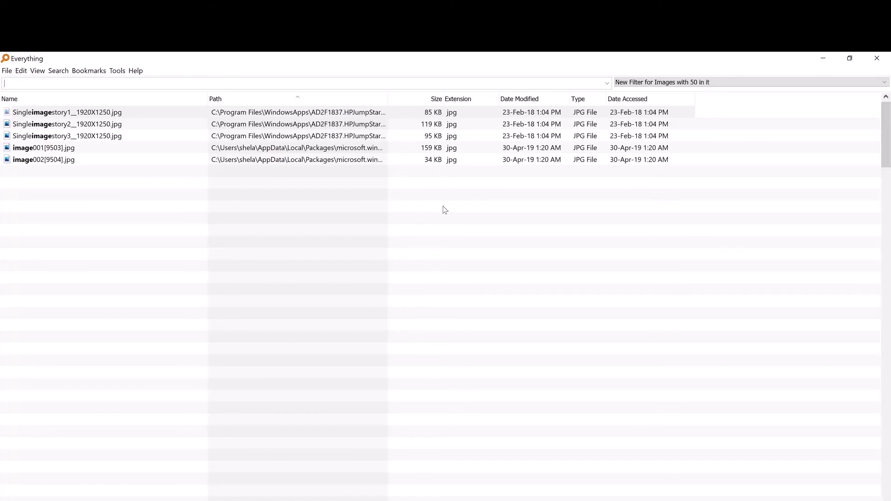
{"action": "left_click", "coordinate": [666, 84]}
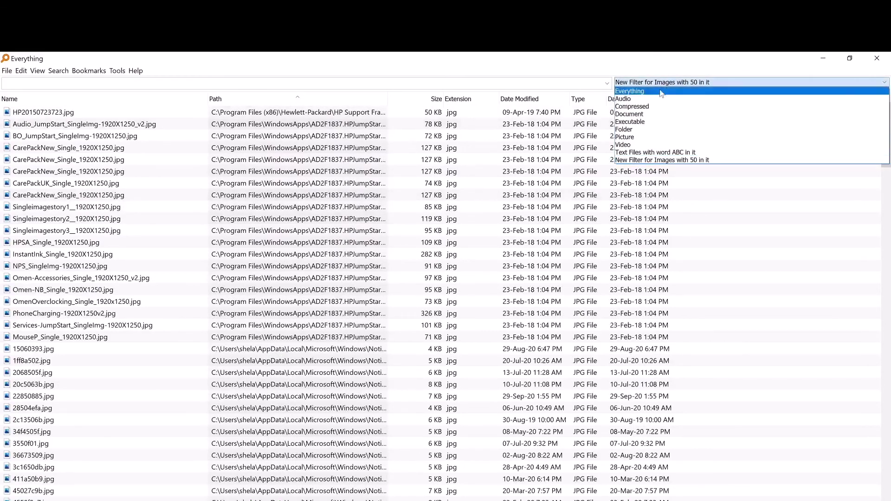
{"action": "left_click", "coordinate": [662, 91]}
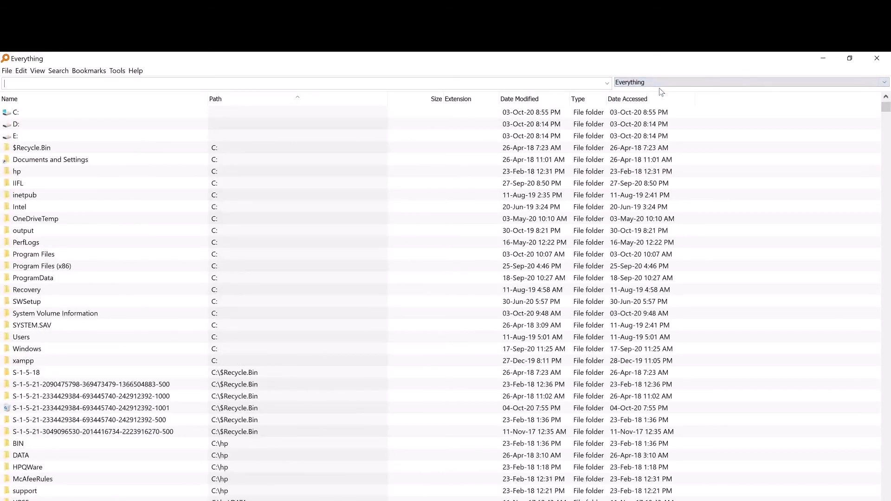
Step: Place the Everything window on the right half of the screen and open This PC on the left half
{"action": "key", "text": "super+Right"}
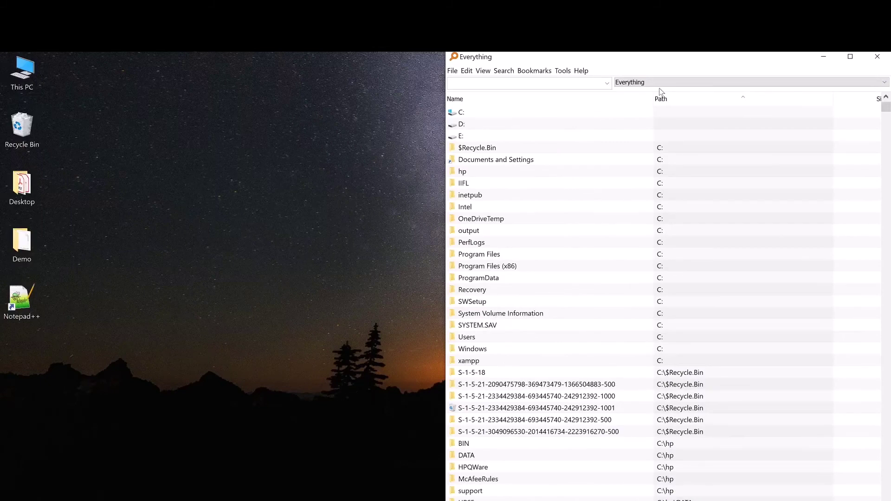
{"action": "left_click", "coordinate": [27, 78]}
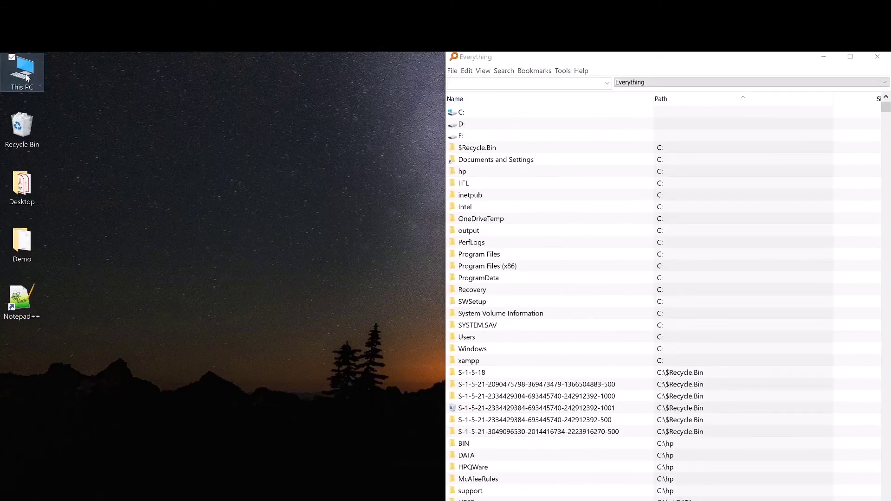
{"action": "double_click", "coordinate": [26, 78]}
{"action": "key", "text": "super+Left"}
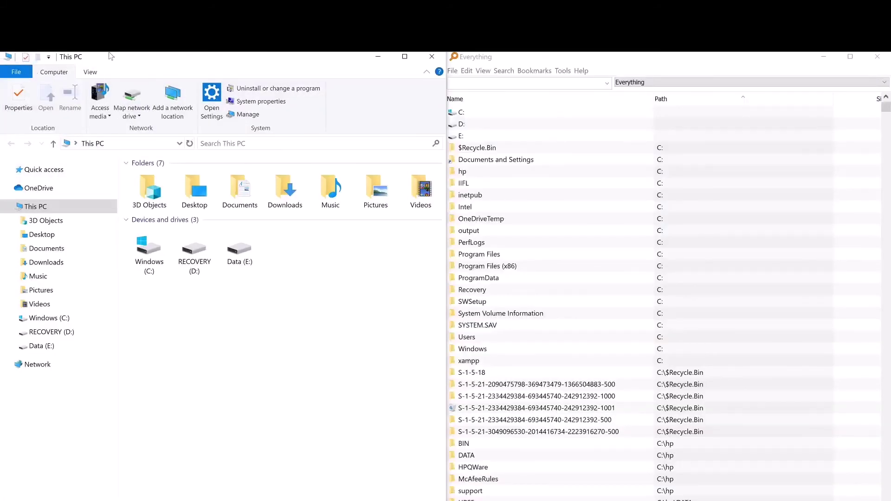
Step: Search This PC in File Explorer for *system*
{"action": "left_click", "coordinate": [258, 144]}
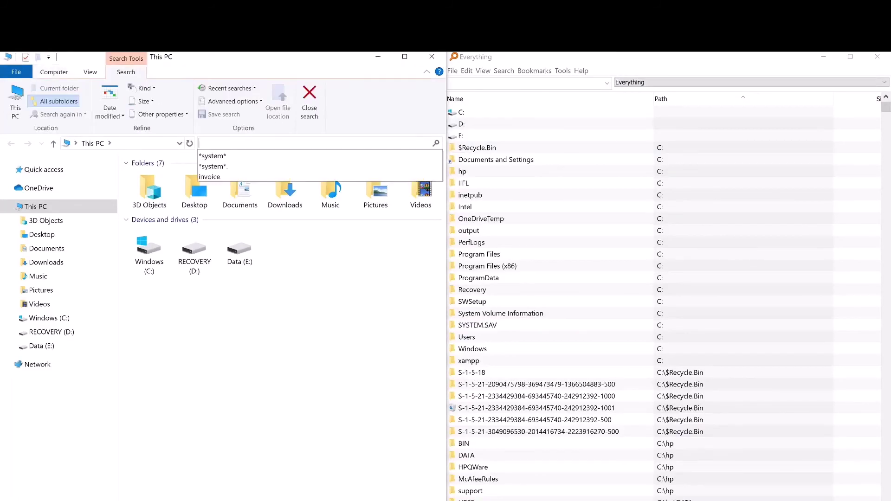
{"action": "left_click", "coordinate": [224, 157]}
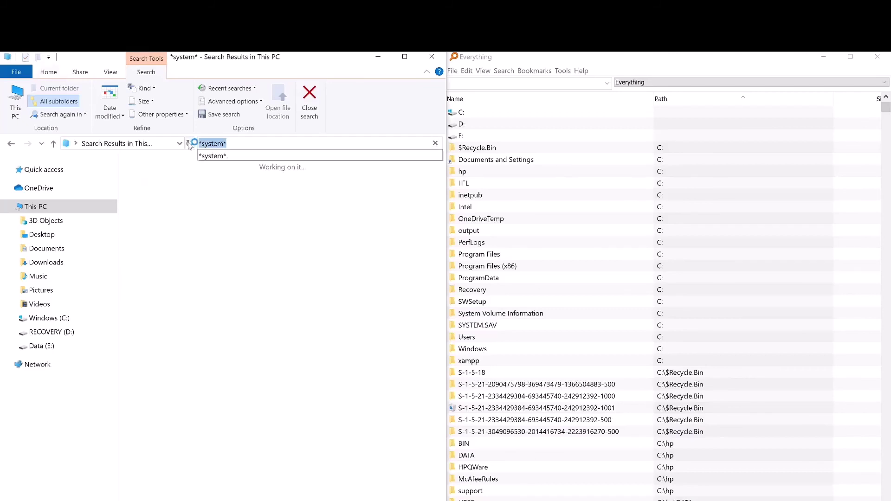
Step: Switch to Everything, search for *system* and browse the results to the end of the list
{"action": "left_click", "coordinate": [509, 61]}
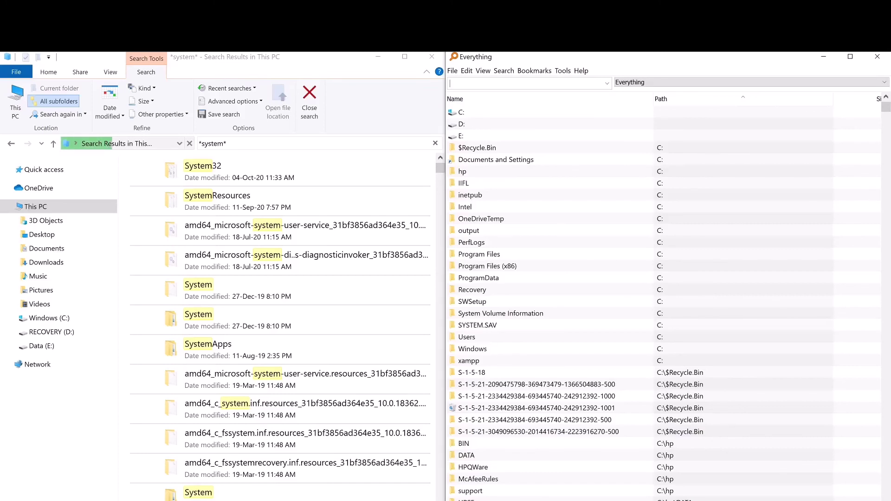
{"action": "type", "text": "*system*"}
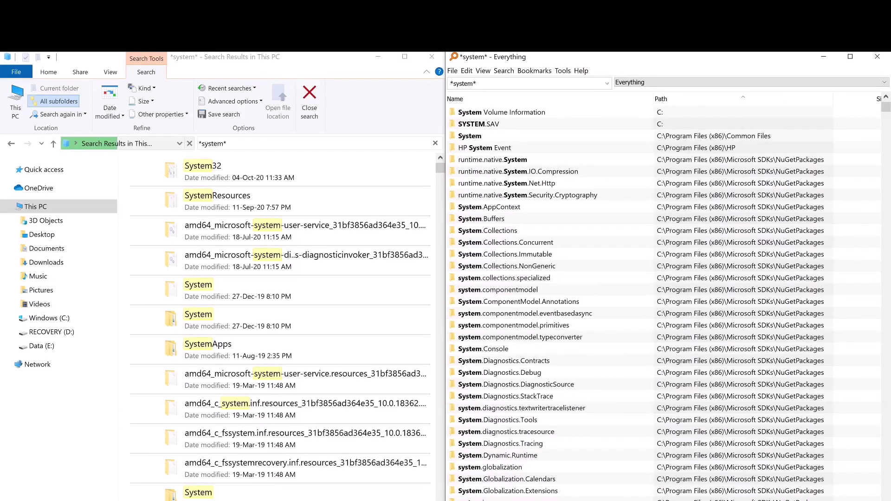
{"action": "left_click_drag", "start_coordinate": [473, 83], "coordinate": [460, 83]}
{"action": "left_click", "coordinate": [490, 86]}
{"action": "scroll", "coordinate": [553, 250], "scroll_direction": "down", "scroll_amount": 9}
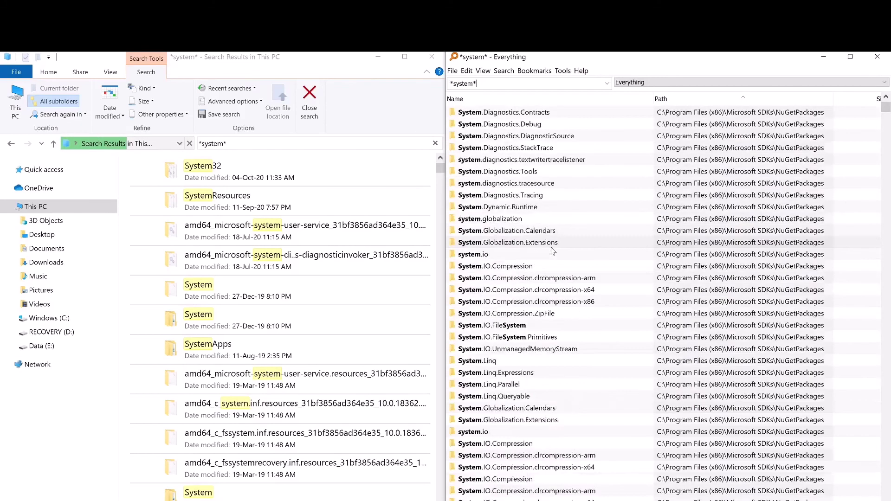
{"action": "scroll", "coordinate": [552, 250], "scroll_direction": "down", "scroll_amount": 15}
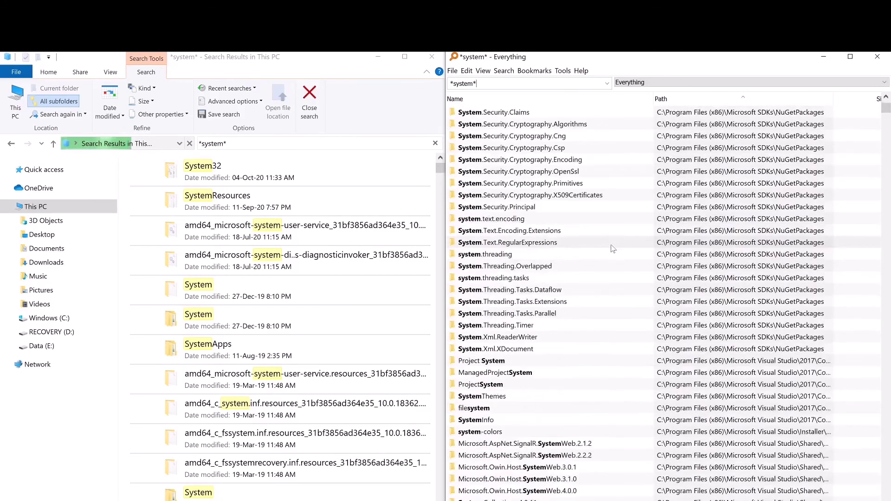
{"action": "left_click_drag", "start_coordinate": [889, 113], "coordinate": [889, 493]}
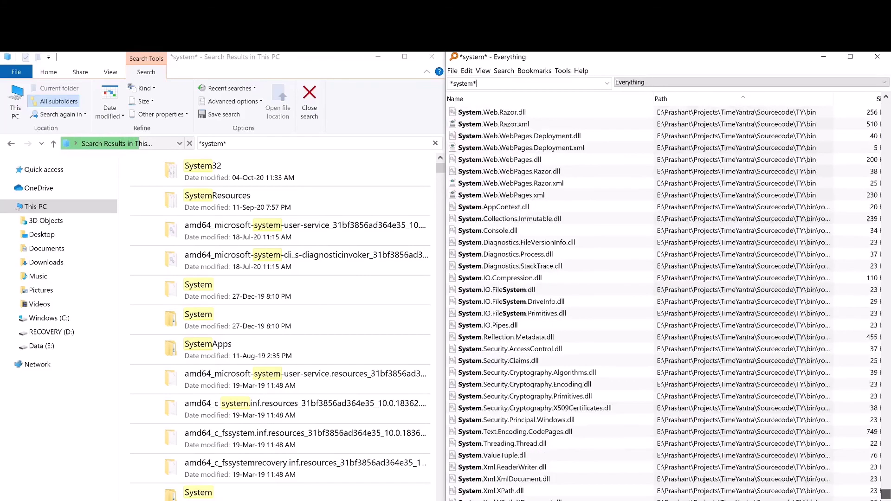